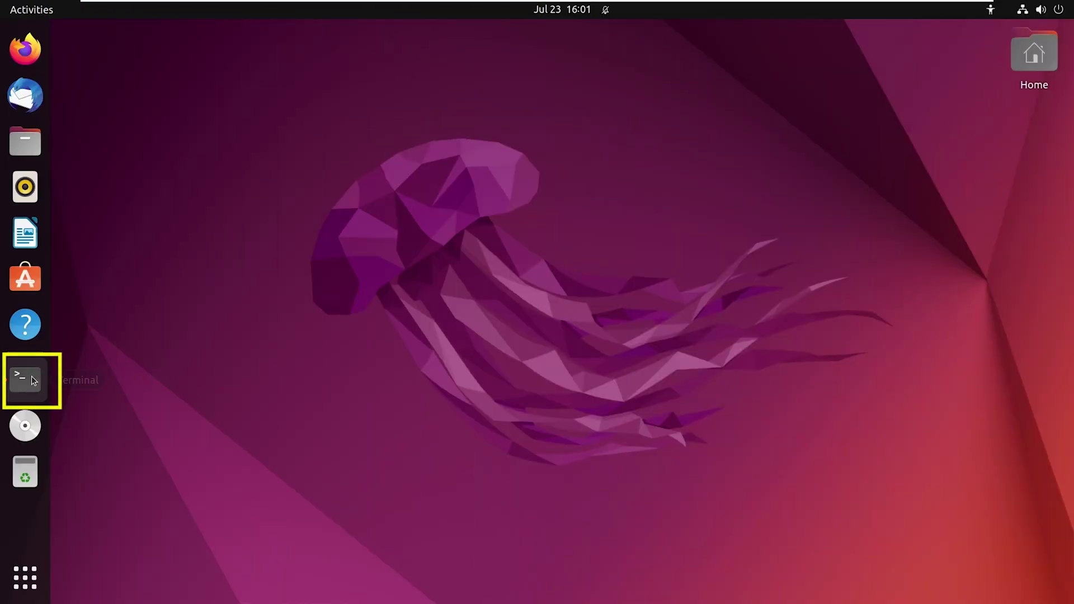
Step: Run sudo apt update in a new terminal, reporting 2 upgradable packages
{"action": "left_click", "coordinate": [31, 375]}
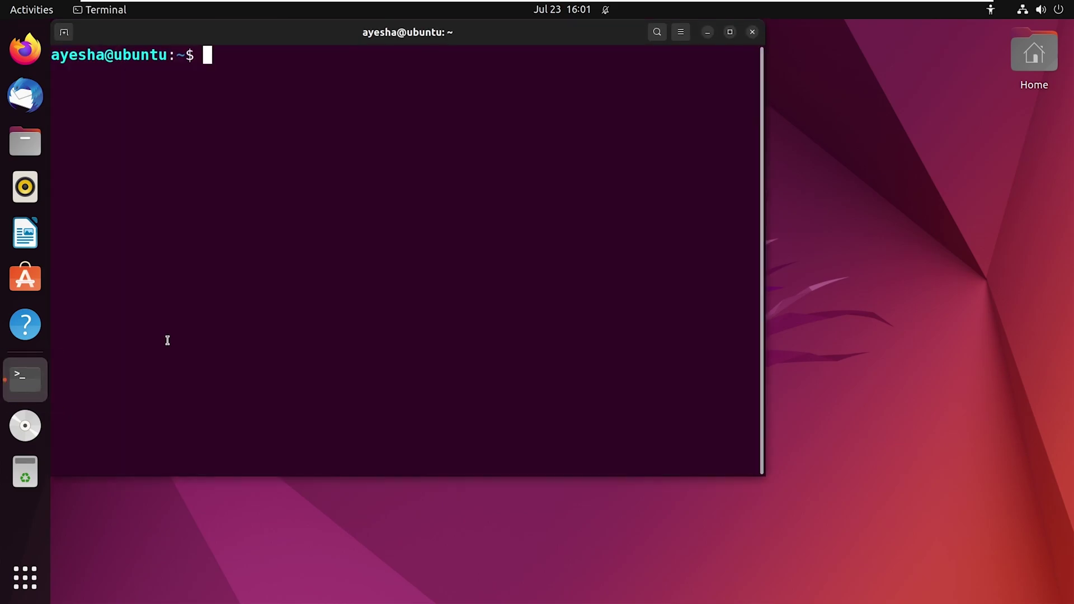
{"action": "type", "text": "sudo"}
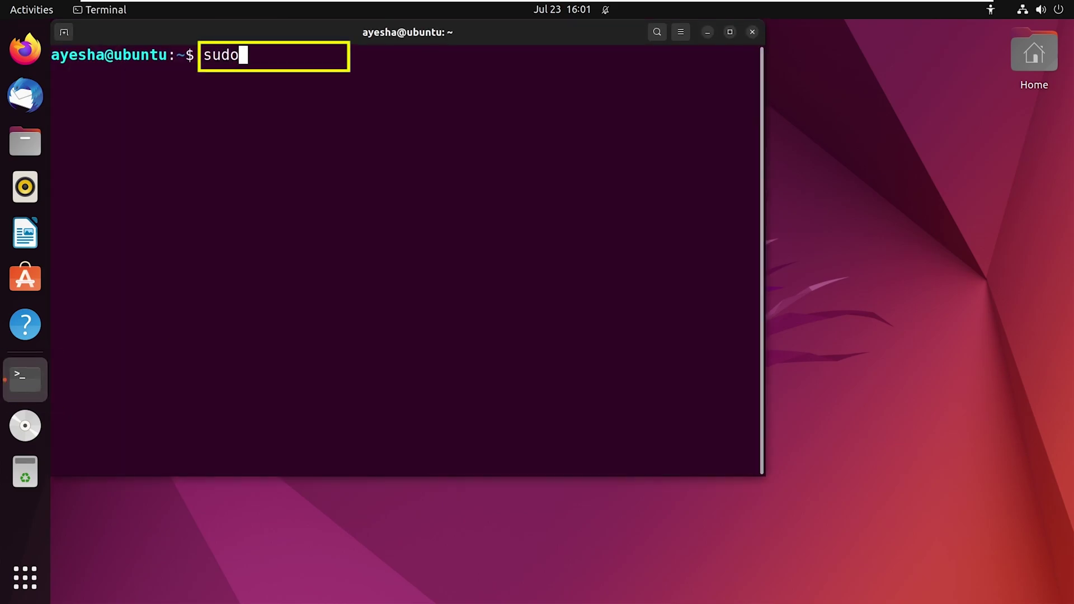
{"action": "type", "text": " apt u"}
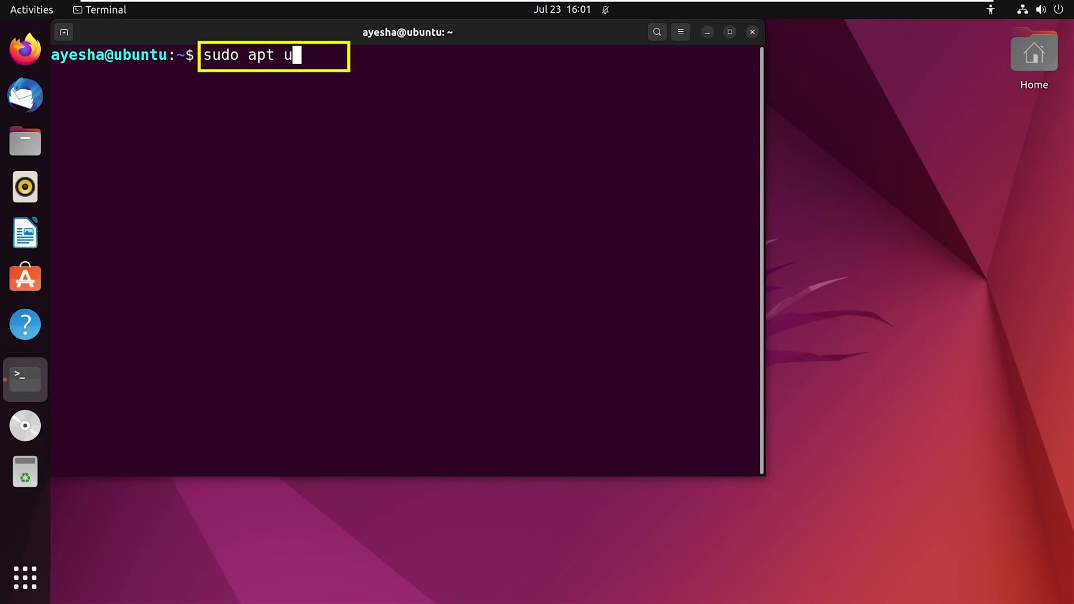
{"action": "type", "text": "pdate"}
{"action": "key", "text": "Return"}
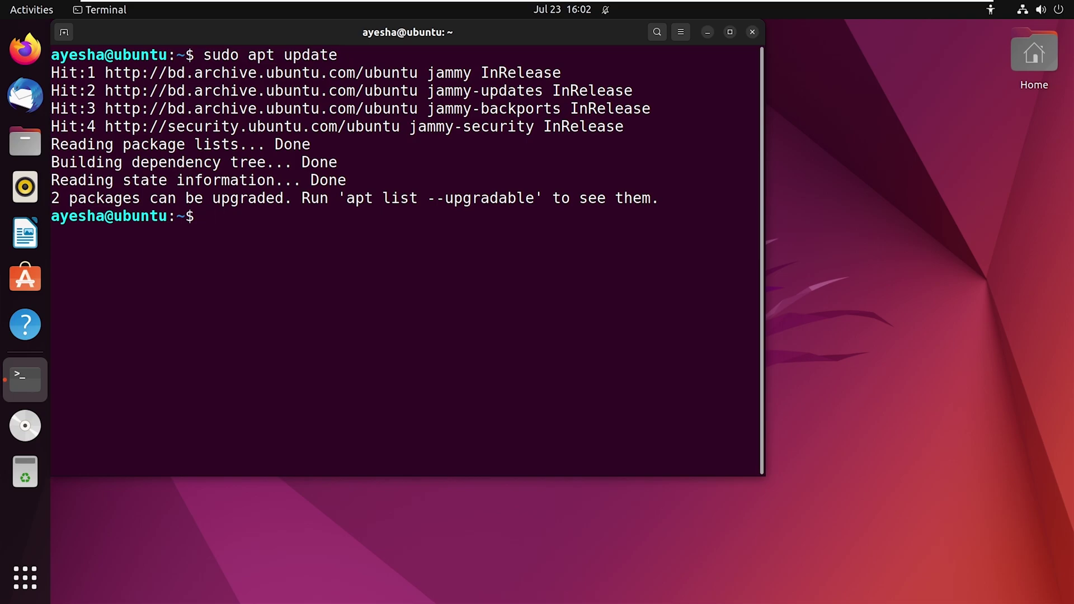
{"action": "type", "text": "sudo a"}
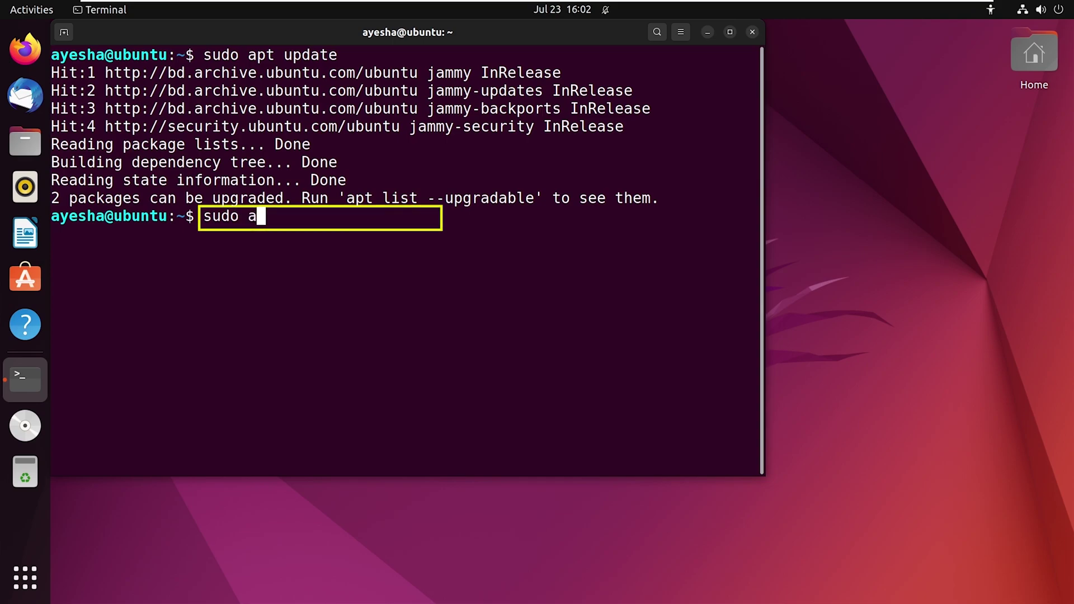
{"action": "type", "text": "pt in"}
{"action": "type", "text": "stall coc"}
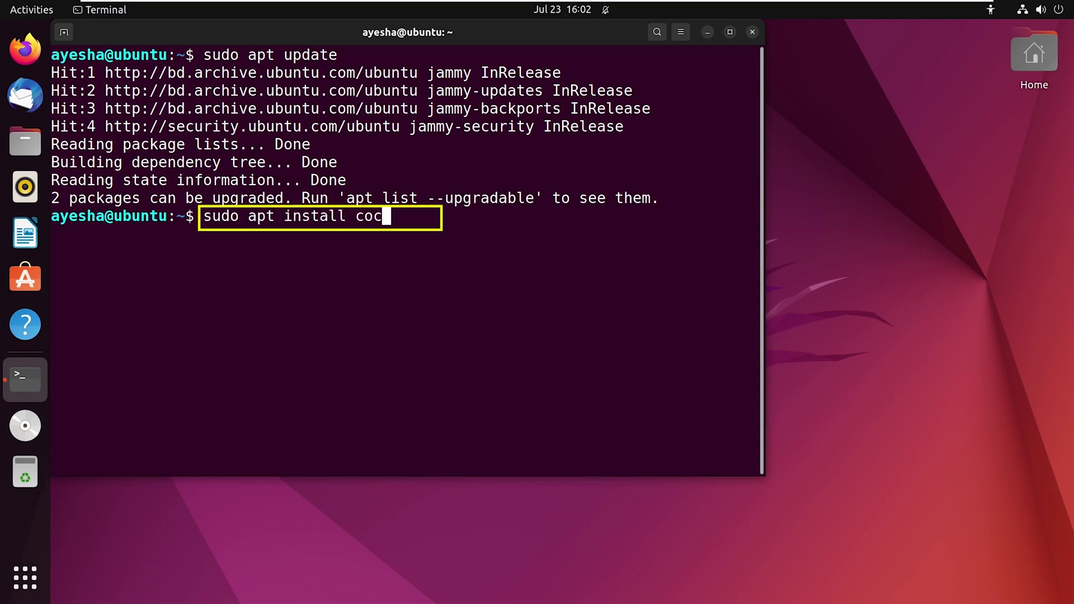
{"action": "type", "text": "kpit"}
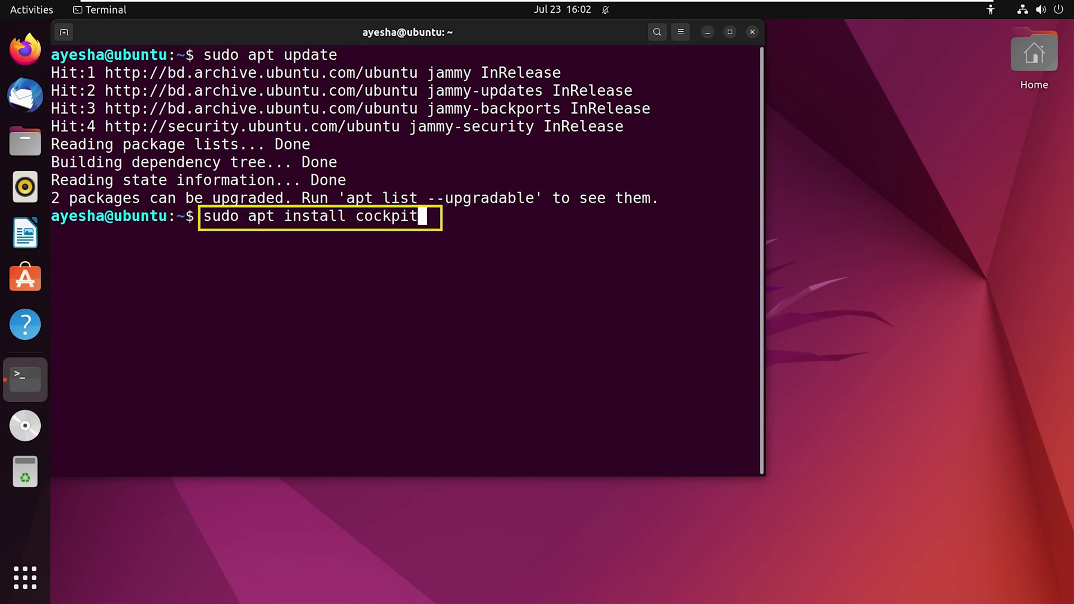
Step: Run sudo apt install cockpit (already newest version), then clear the terminal
{"action": "key", "text": "Return"}
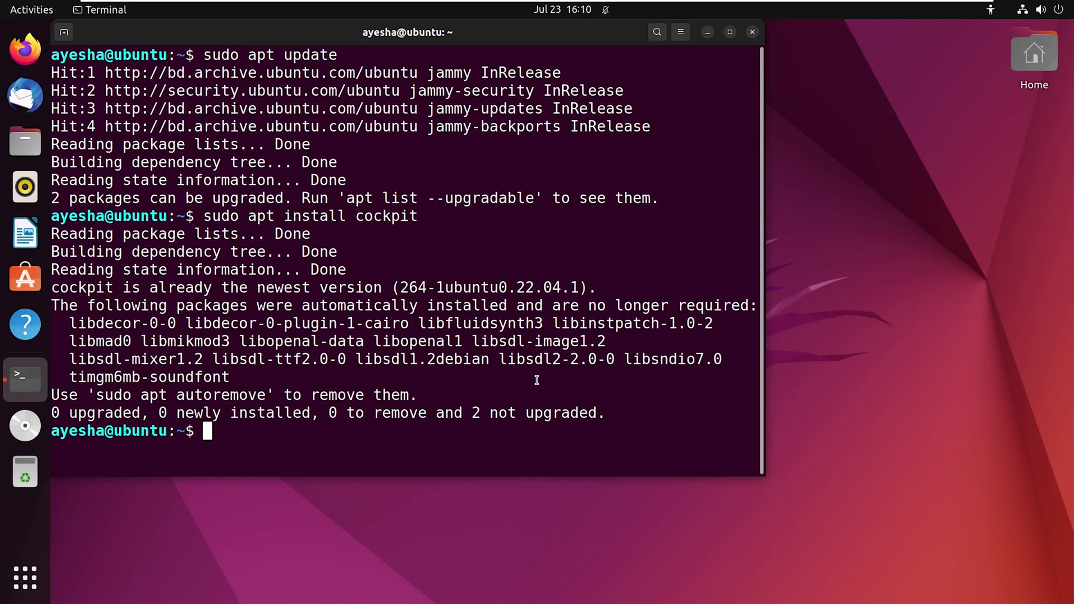
{"action": "type", "text": "clear"}
{"action": "key", "text": "Return"}
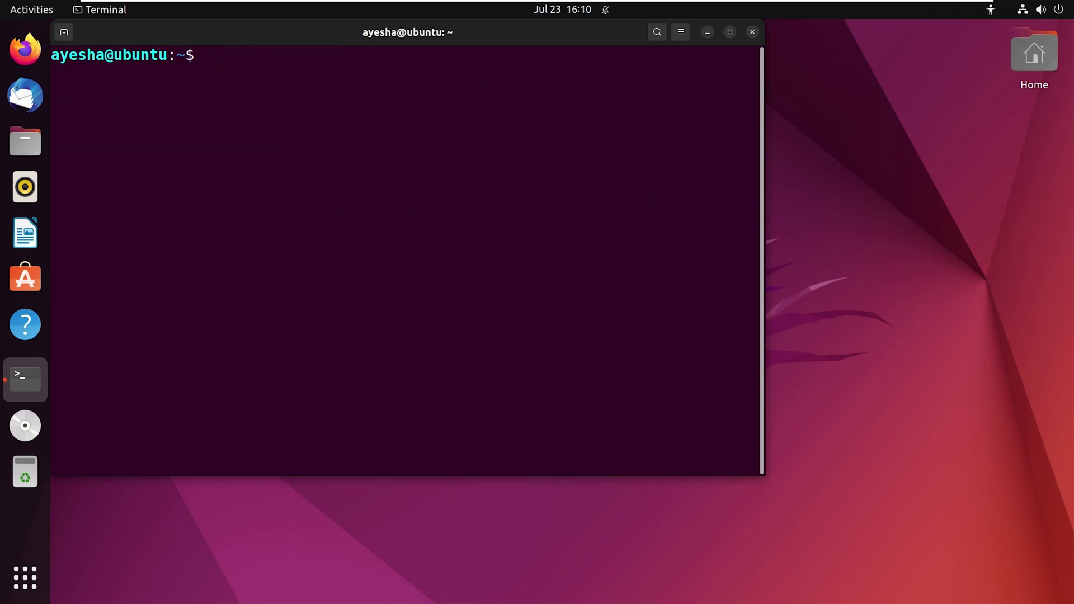
{"action": "type", "text": "sudo sy"}
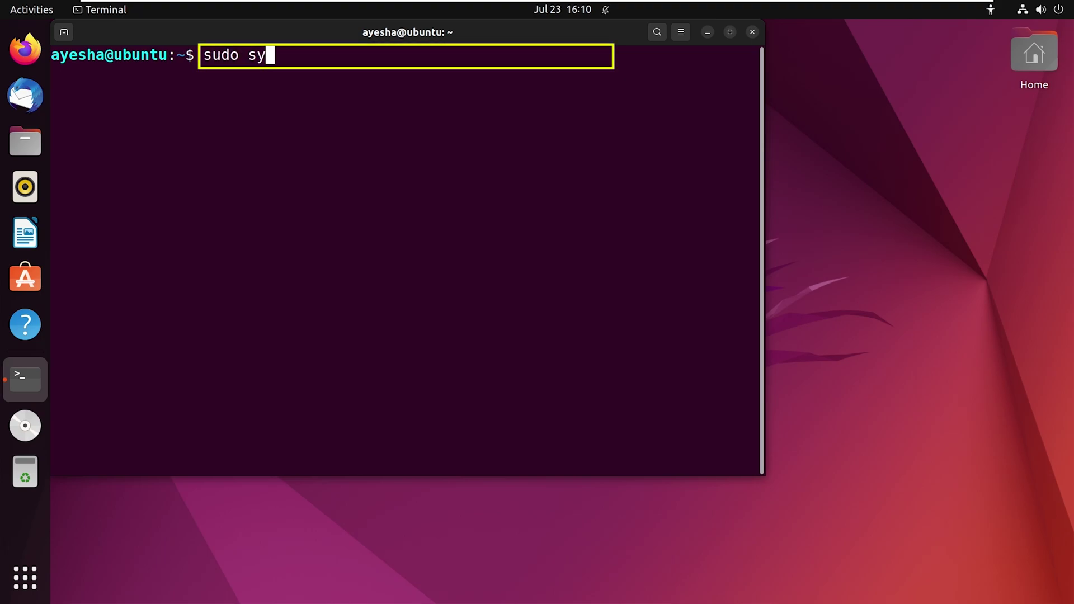
{"action": "type", "text": "stemc"}
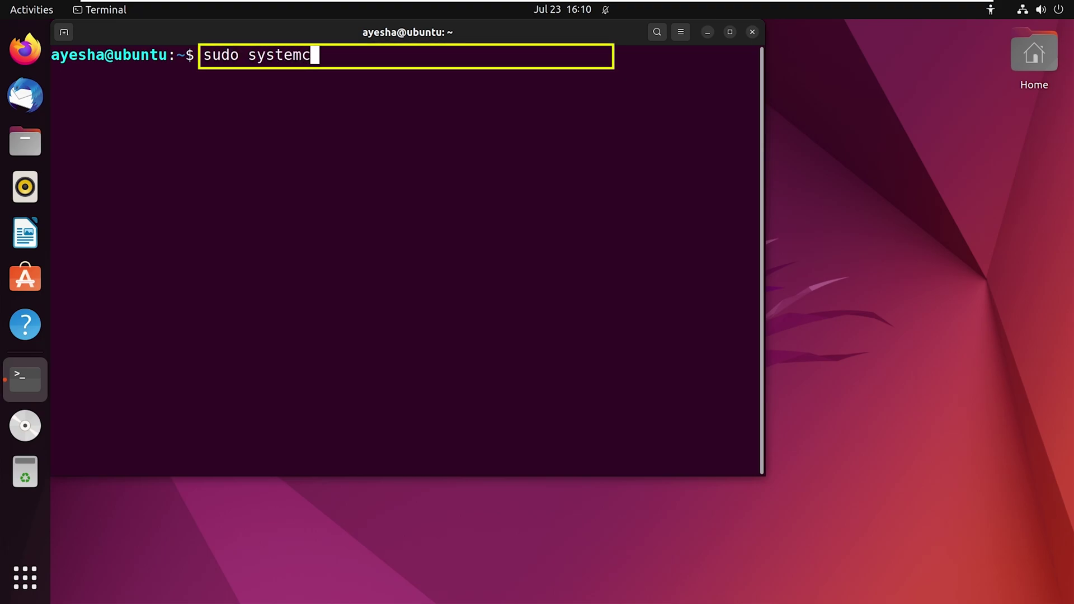
{"action": "type", "text": "tl e"}
{"action": "type", "text": "nable "}
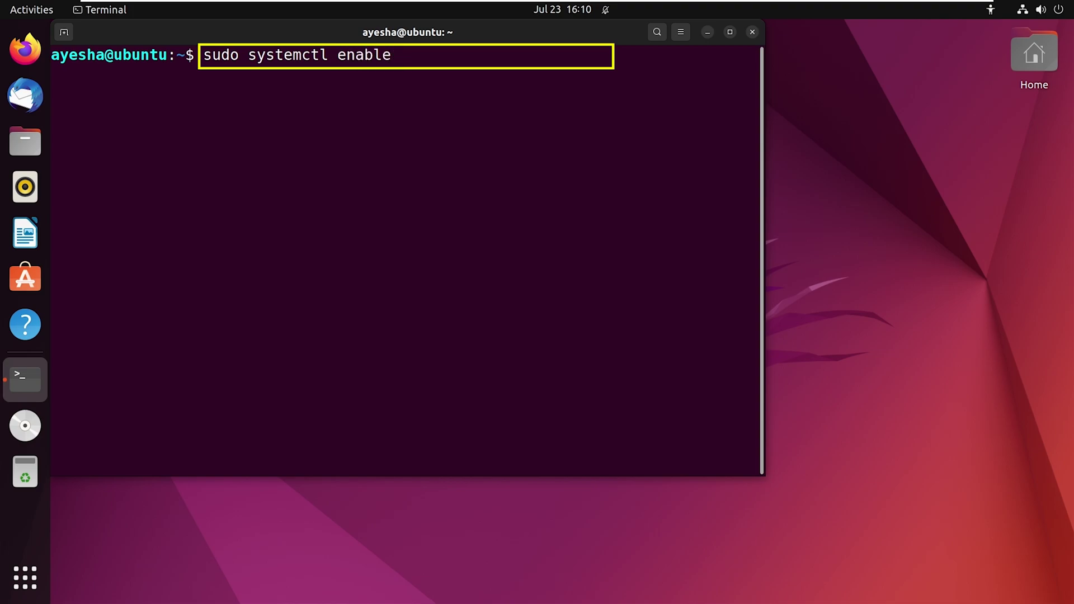
{"action": "type", "text": "--now "}
{"action": "type", "text": "cockpti"}
Step: Run sudo systemctl enable --now cockpit.socket to start Cockpit now and at boot
{"action": "key", "text": "BackSpace"}
{"action": "key", "text": "BackSpace"}
{"action": "type", "text": "it"}
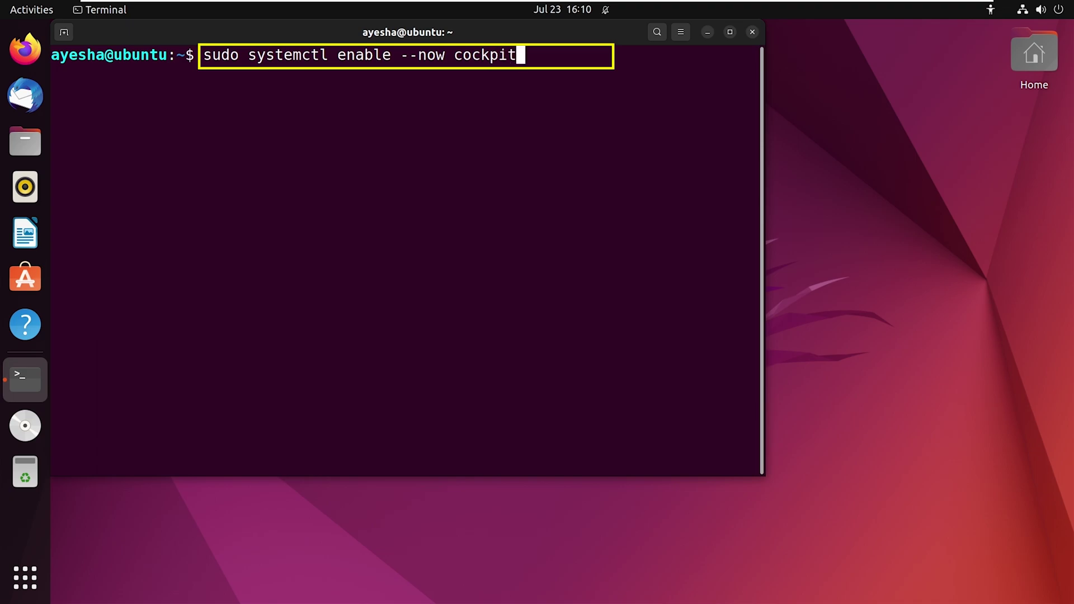
{"action": "type", "text": ".socket"}
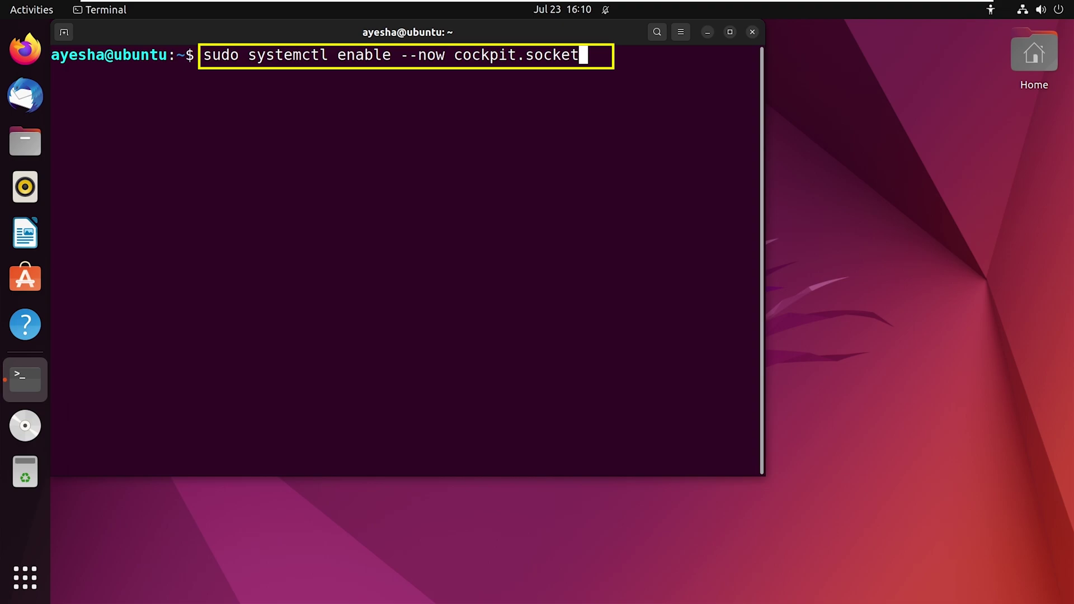
{"action": "key", "text": "Return"}
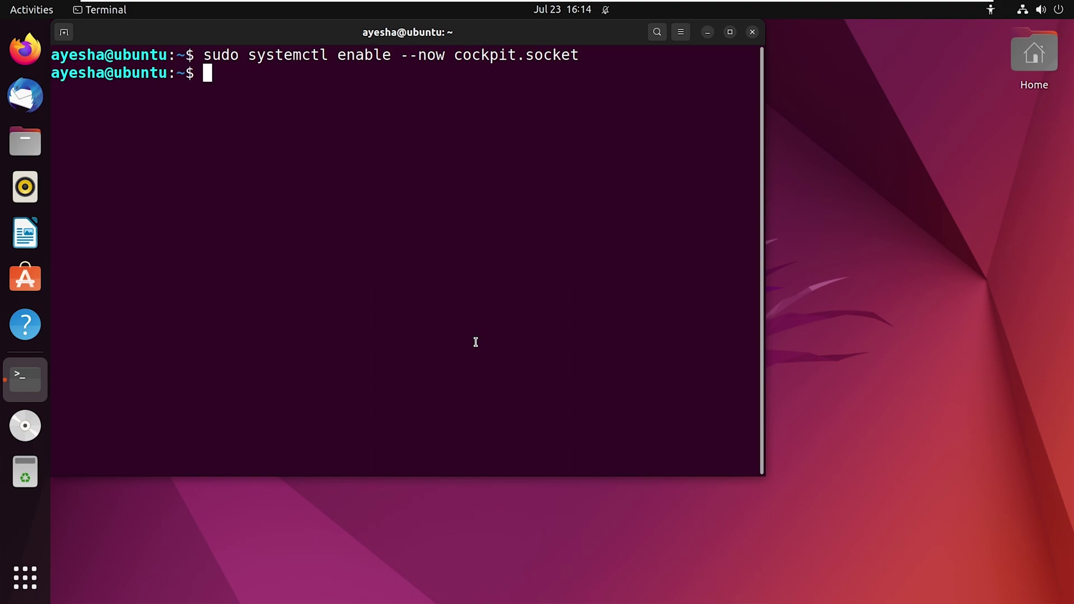
{"action": "type", "text": "sudo "}
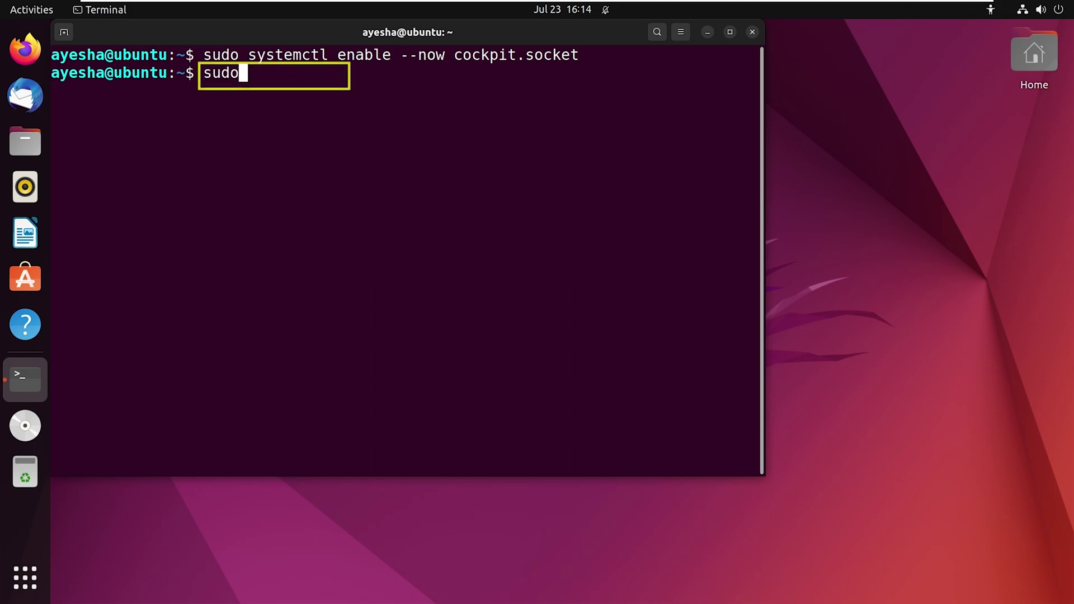
{"action": "type", "text": "ufw eb"}
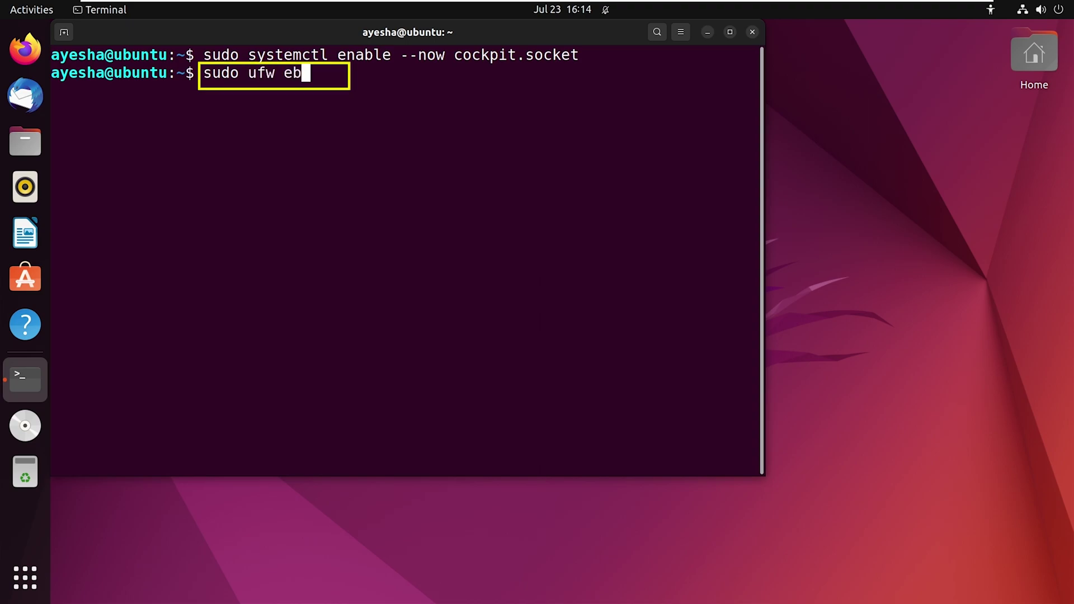
{"action": "key", "text": "BackSpace"}
{"action": "type", "text": "nabl"}
{"action": "type", "text": "e"}
Step: Run sudo ufw enable so the firewall is active and enabled on startup
{"action": "key", "text": "Return"}
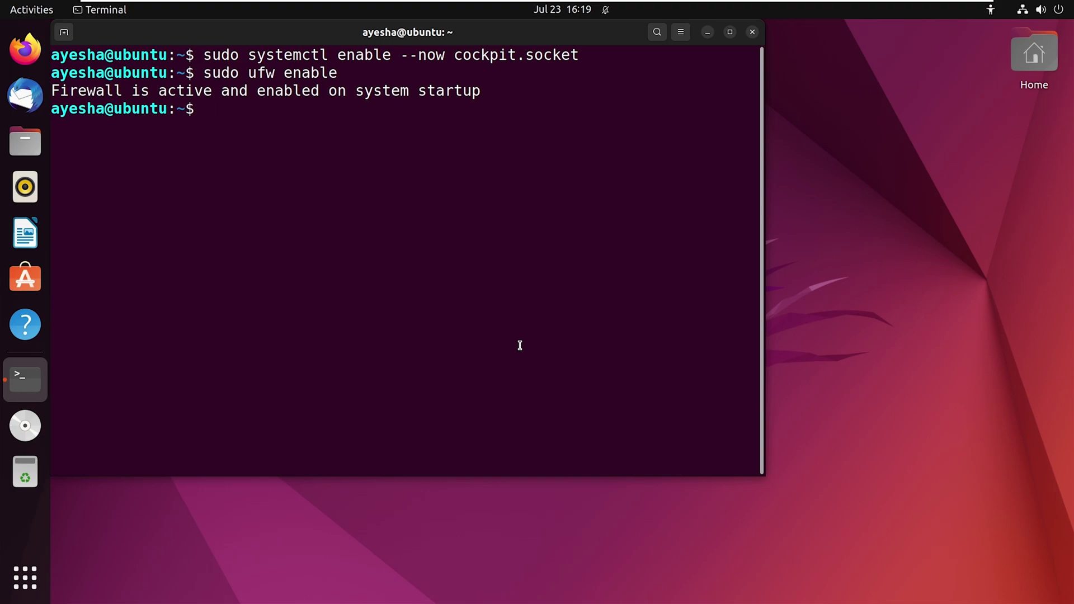
{"action": "type", "text": "sudo "}
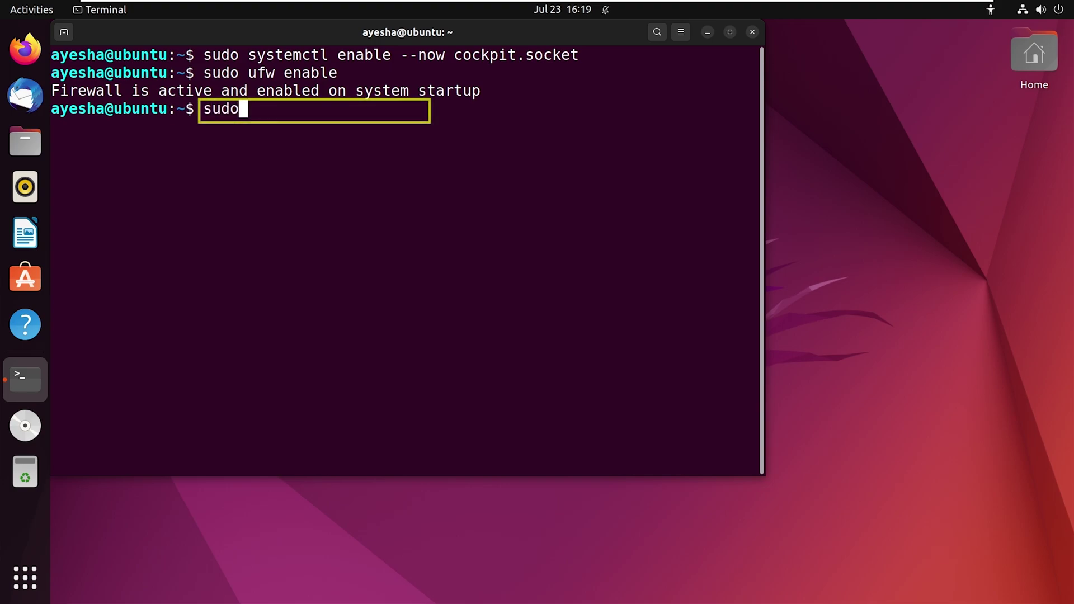
{"action": "type", "text": "ufw a"}
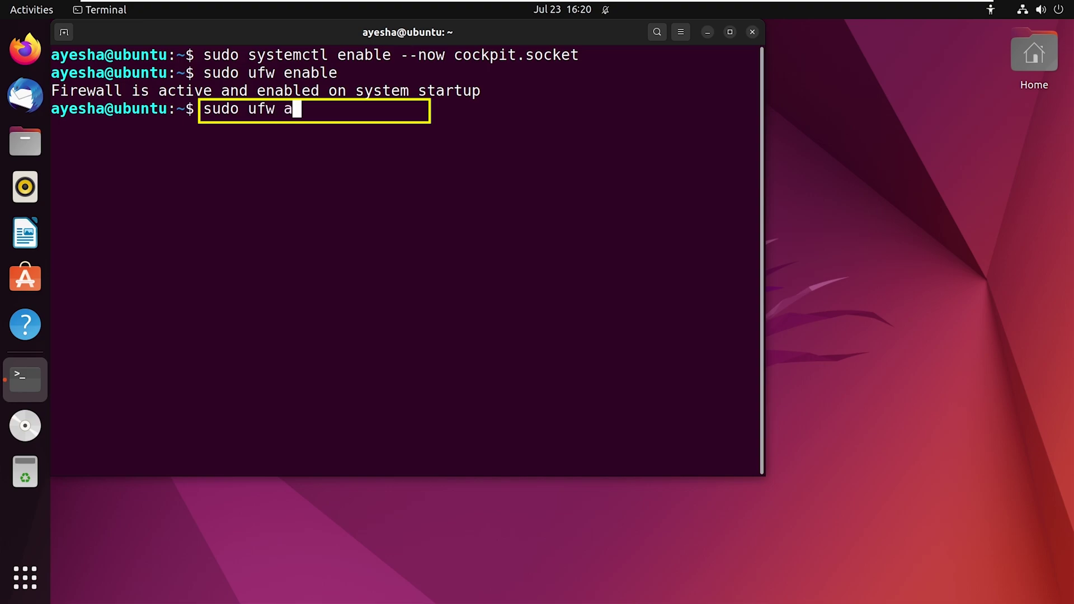
{"action": "type", "text": "llo"}
{"action": "type", "text": "w 9090"}
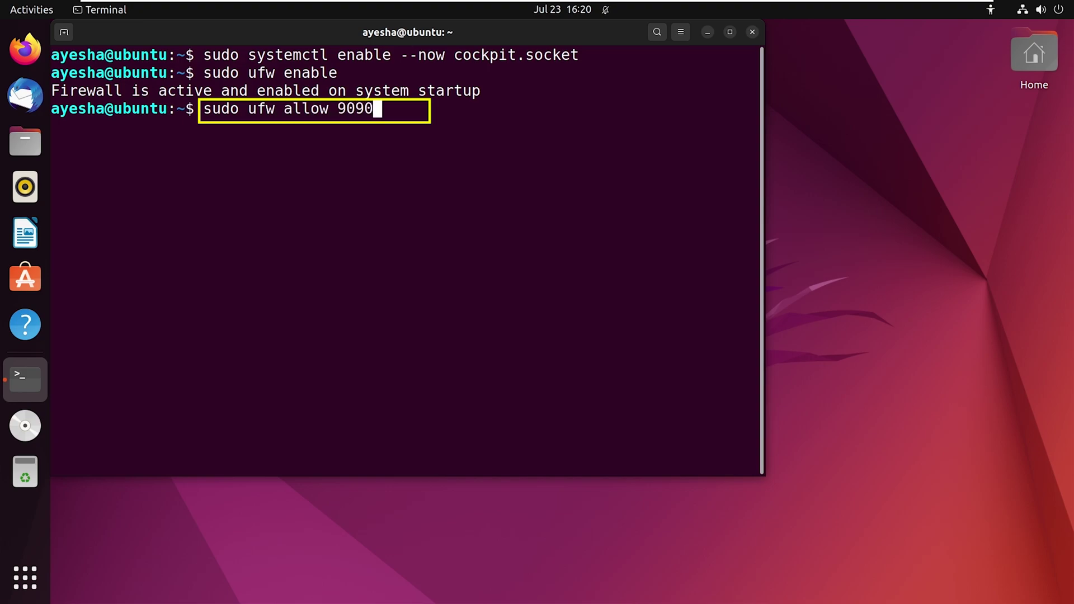
{"action": "type", "text": "/tcp"}
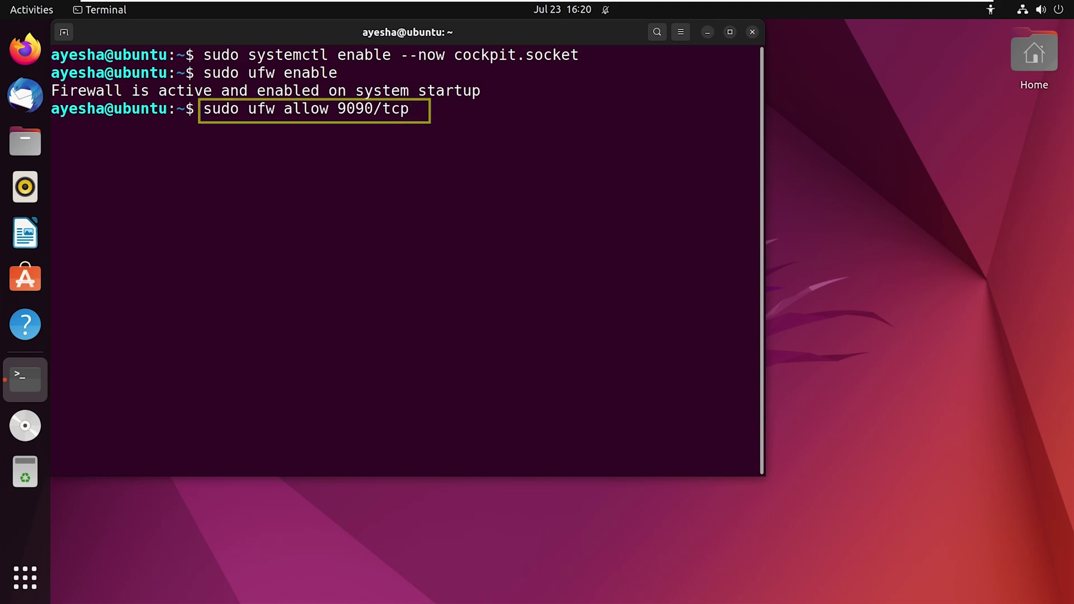
Step: Run sudo ufw allow 9090/tcp, which skips the already existing rules
{"action": "key", "text": "Return"}
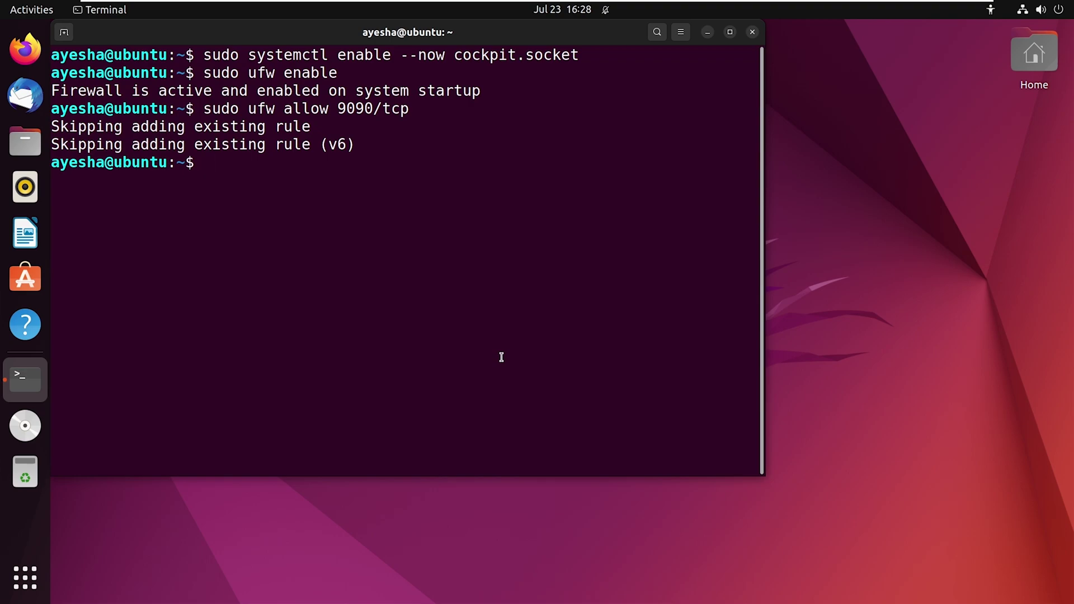
{"action": "type", "text": "su"}
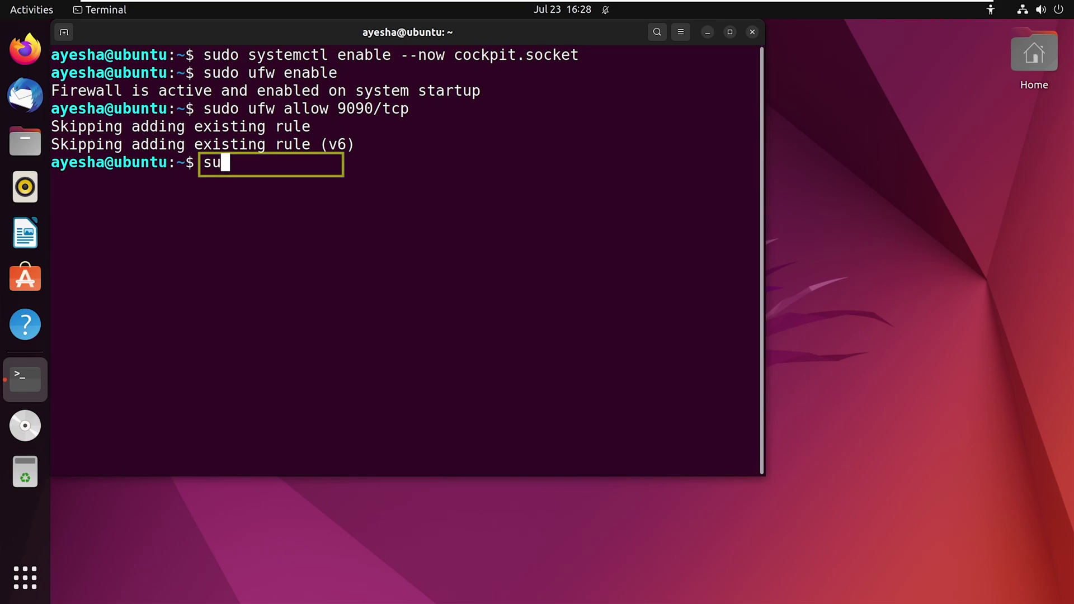
{"action": "type", "text": "do ufw statu"}
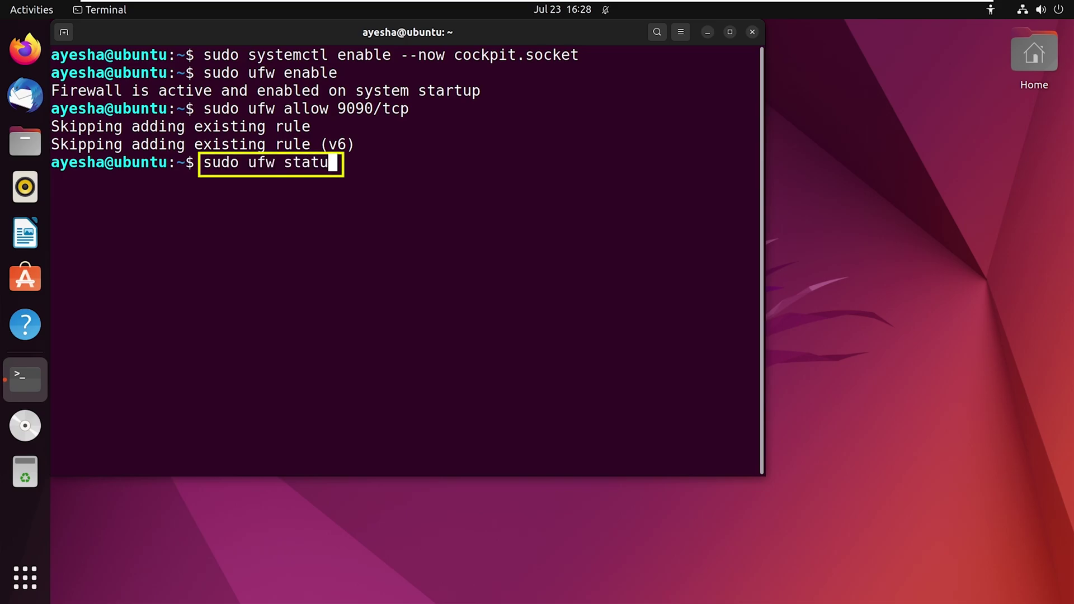
{"action": "type", "text": "s"}
Step: Run sudo ufw status and highlight 'active' and the 9090/tcp rule in the output
{"action": "key", "text": "Return"}
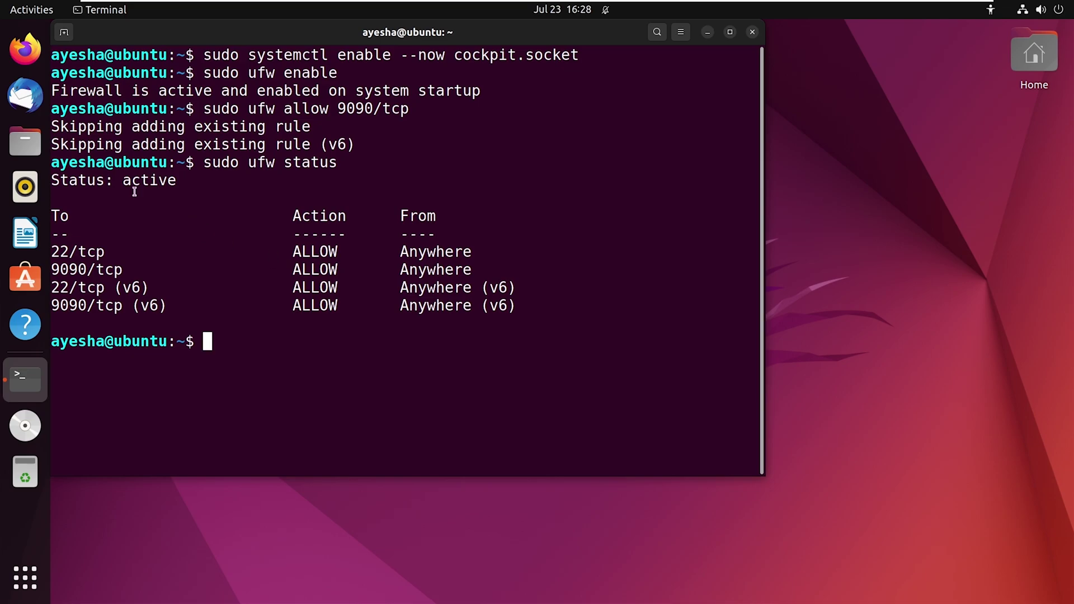
{"action": "left_click_drag", "start_coordinate": [123, 180], "coordinate": [182, 180]}
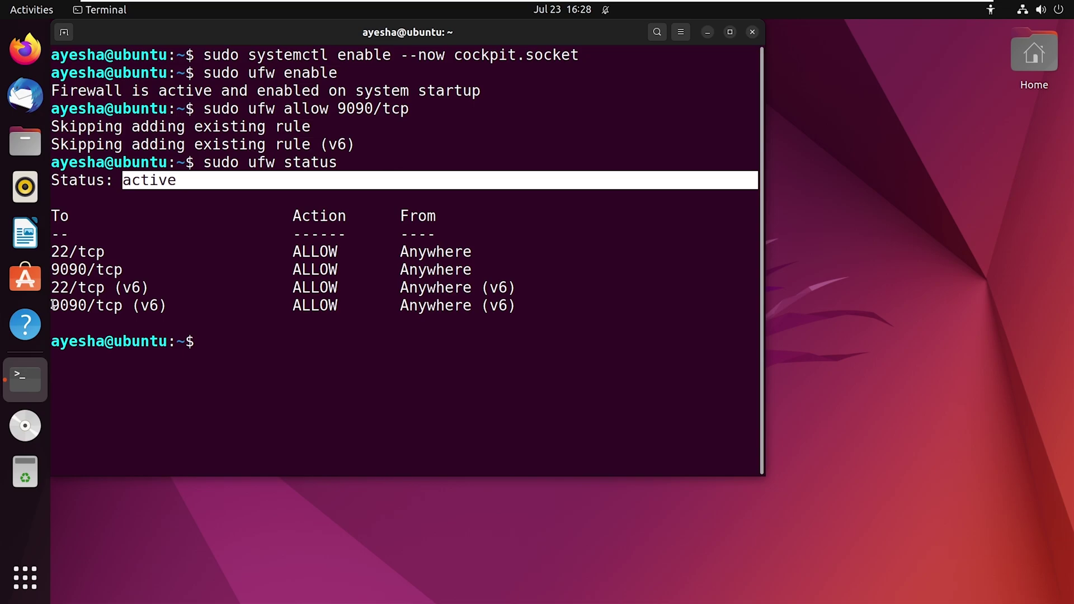
{"action": "left_click_drag", "start_coordinate": [53, 304], "coordinate": [124, 307]}
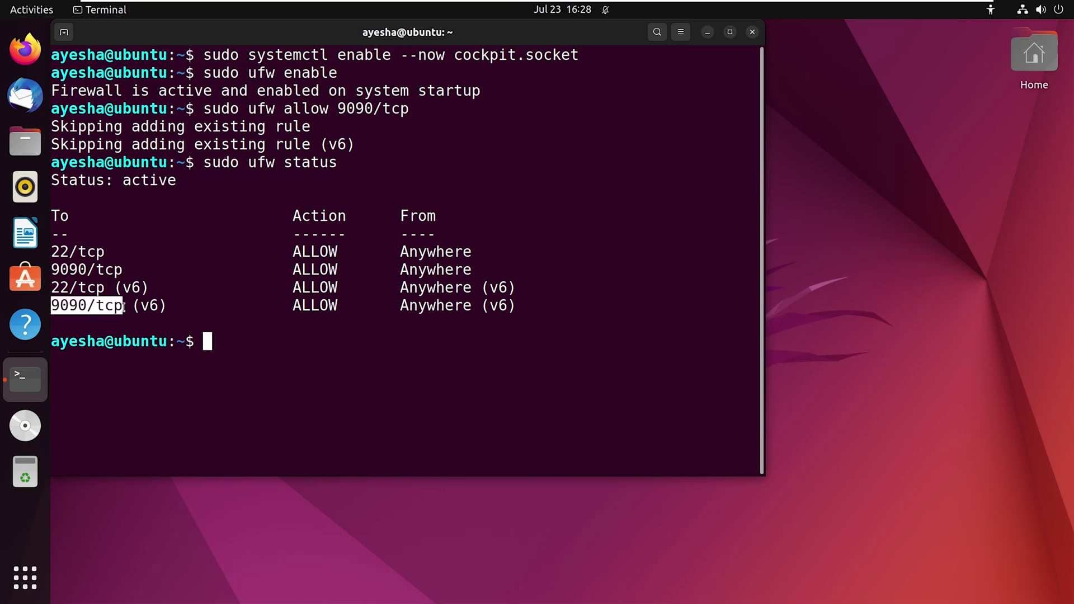